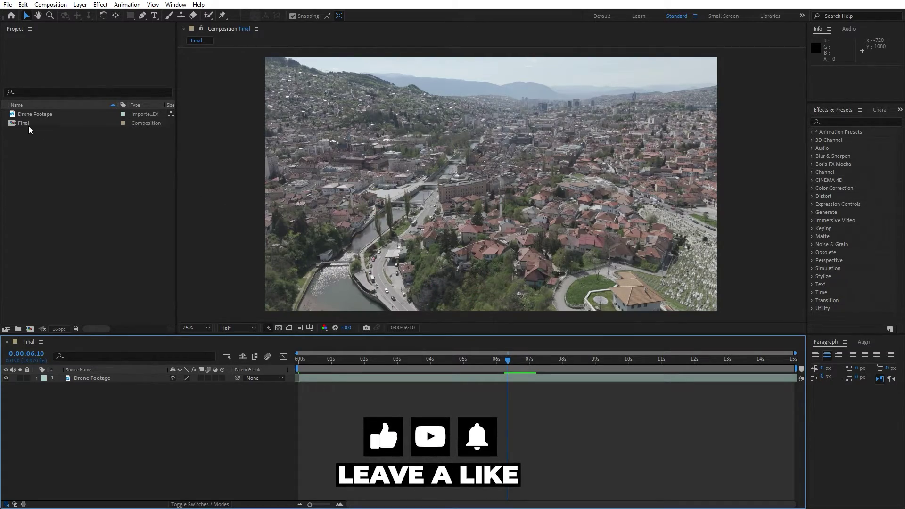
# Apply Hue/Saturation to the drone footage layer with Master Saturation set to 20.
pyautogui.click(105, 380)
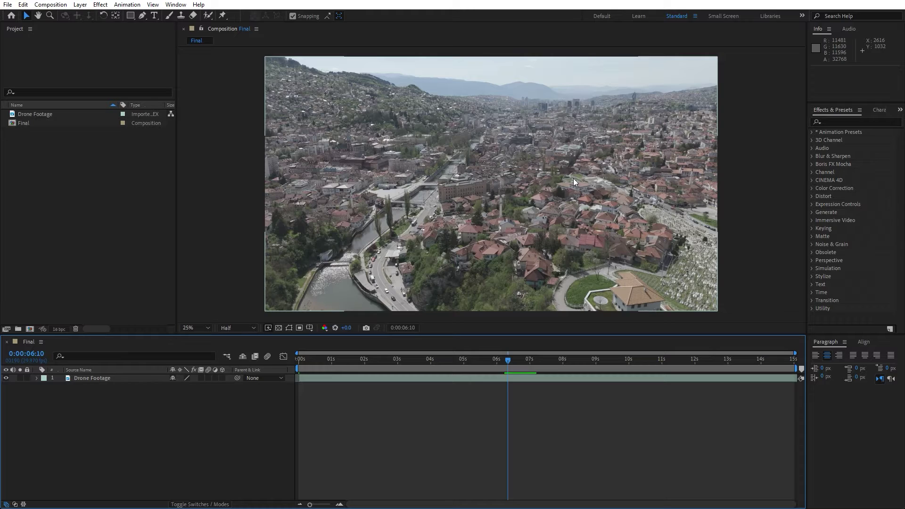
pyautogui.click(106, 379)
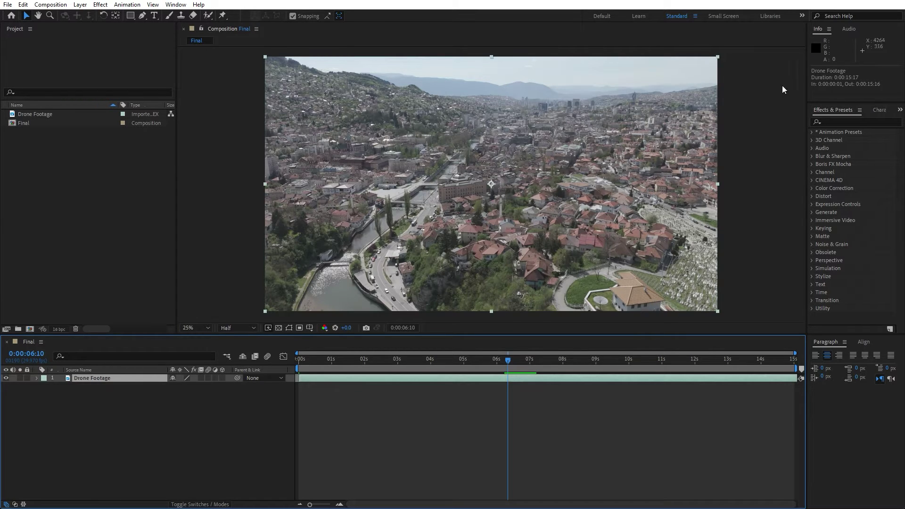
pyautogui.click(853, 120)
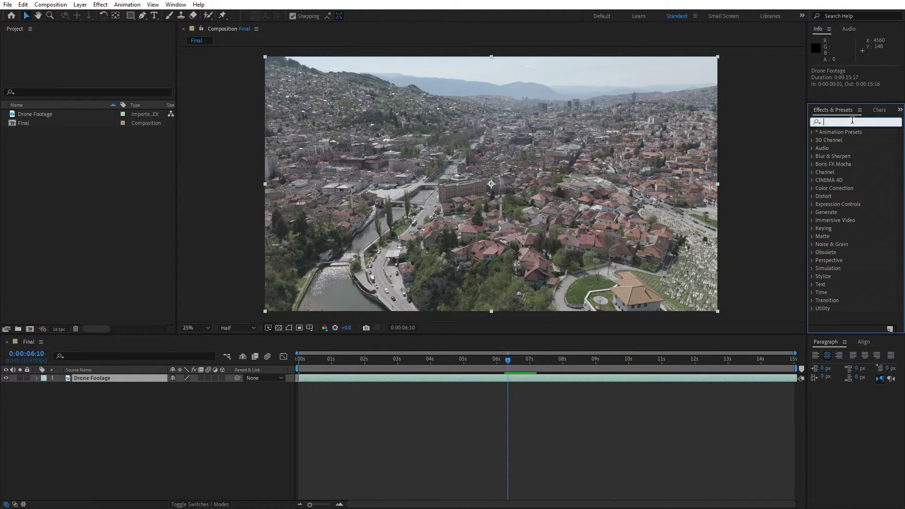
pyautogui.write('hue')
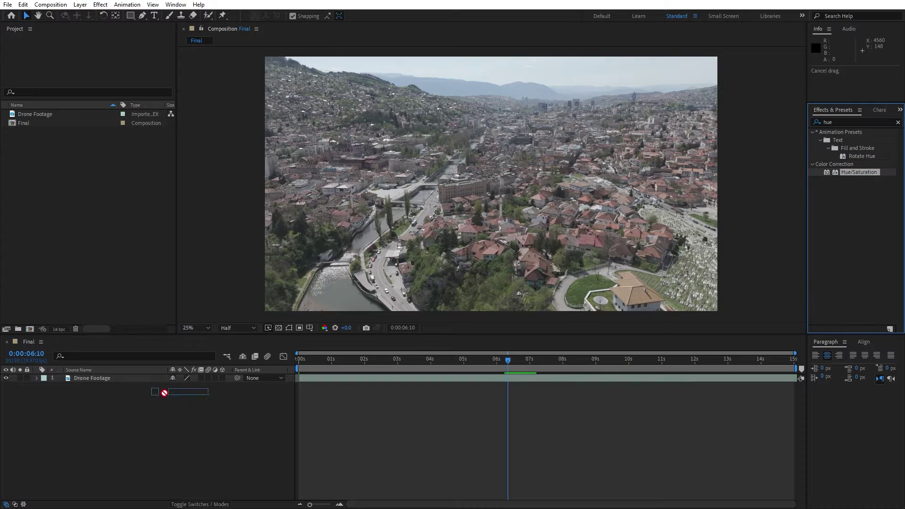
pyautogui.moveTo(844, 171); pyautogui.dragTo(107, 379)
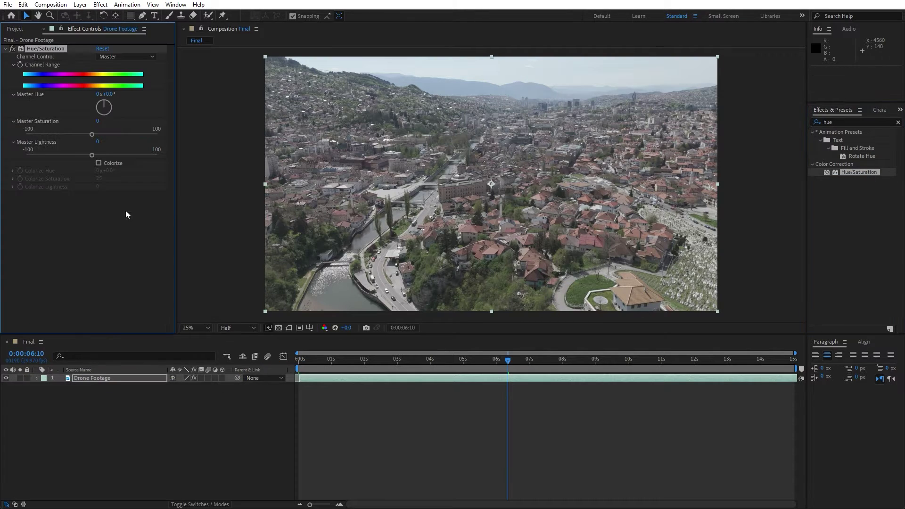
pyautogui.click(100, 121)
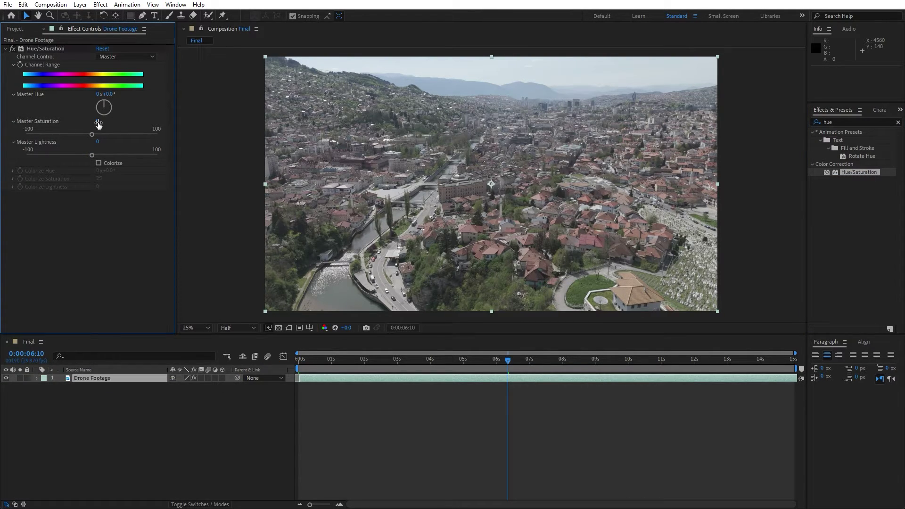
pyautogui.write('20')
pyautogui.press('Return')
# Apply Vibrance to the drone footage and set its Vibrance amount to 60.
pyautogui.doubleClick(842, 121)
pyautogui.write('v')
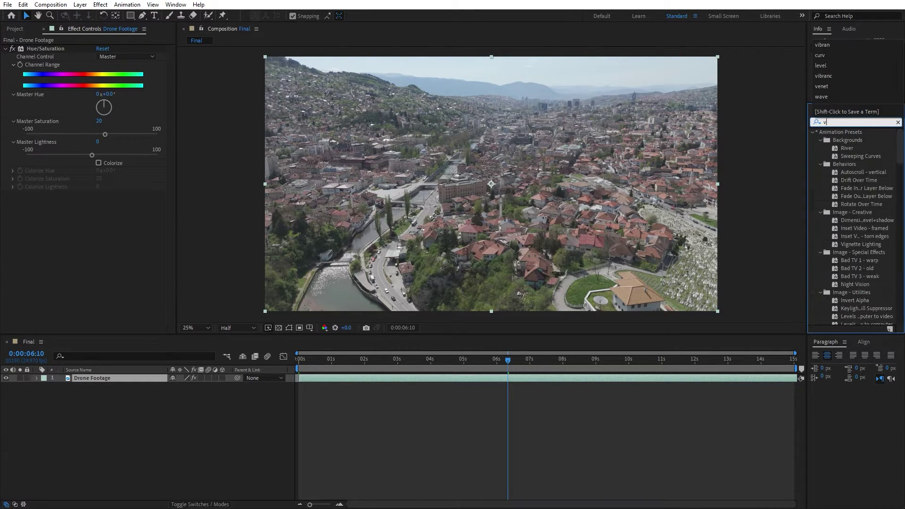
pyautogui.write('ibra')
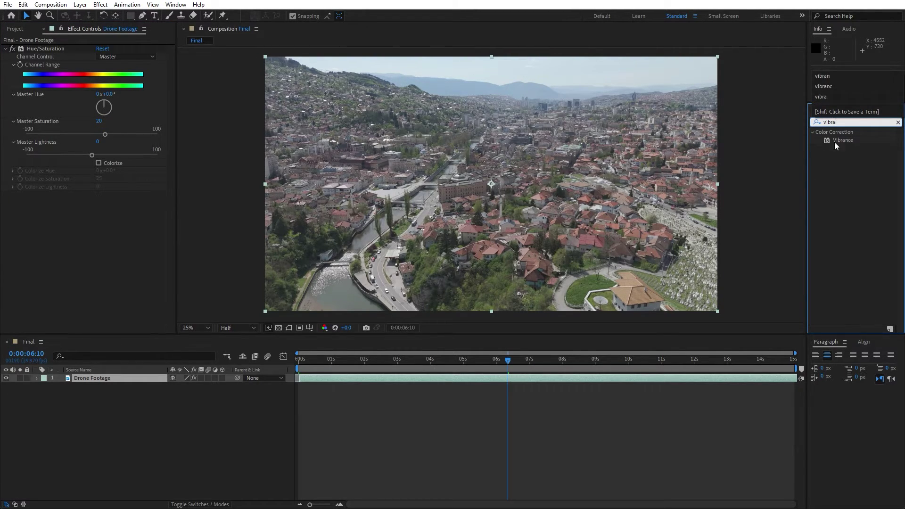
pyautogui.moveTo(835, 142); pyautogui.dragTo(93, 377)
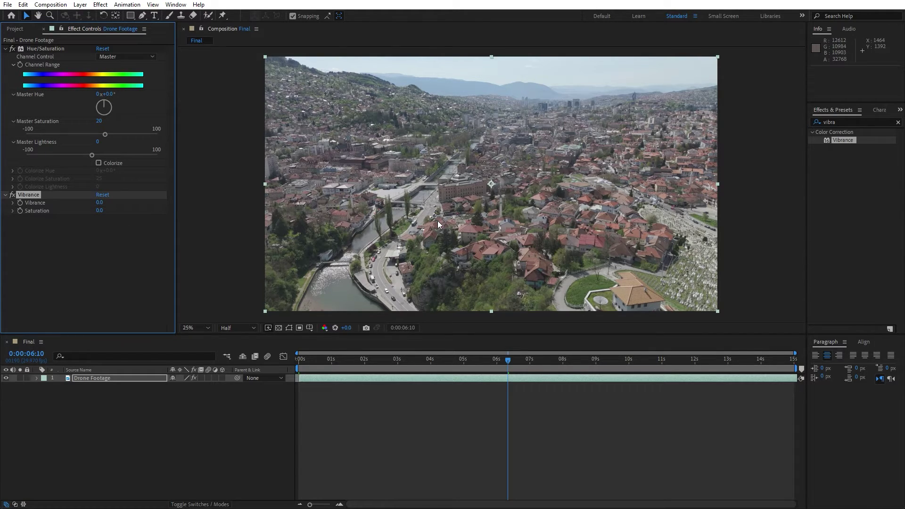
pyautogui.click(100, 204)
pyautogui.write('60')
pyautogui.click(105, 252)
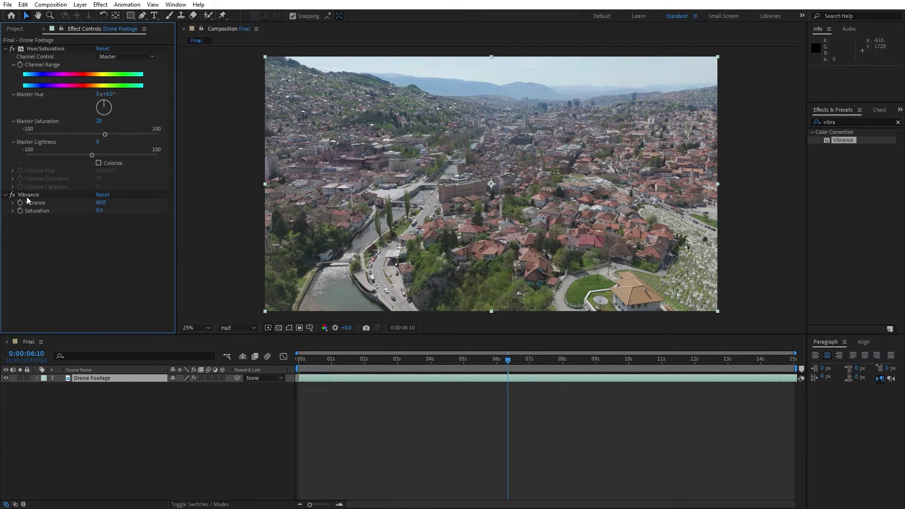
pyautogui.click(849, 120)
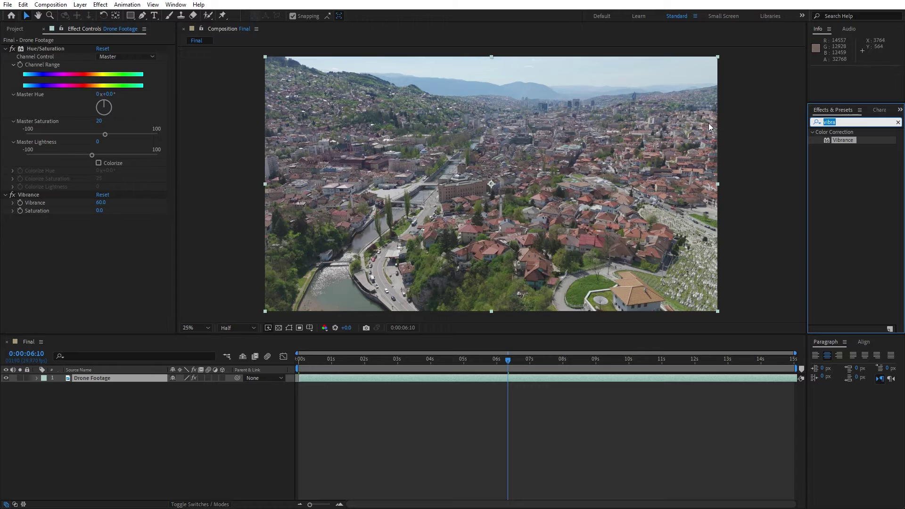
pyautogui.write('brig')
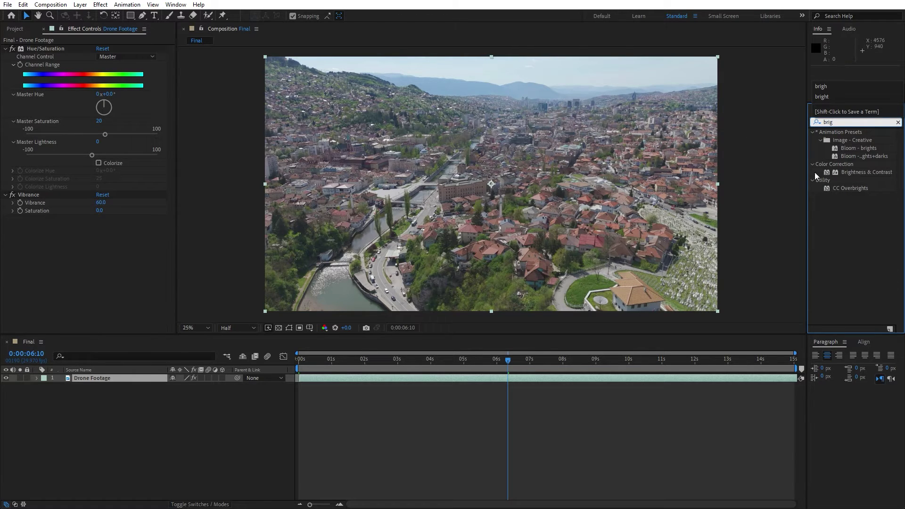
# Apply Brightness & Contrast to the drone footage with Brightness 10 and Contrast 10.
pyautogui.moveTo(870, 171); pyautogui.dragTo(134, 292)
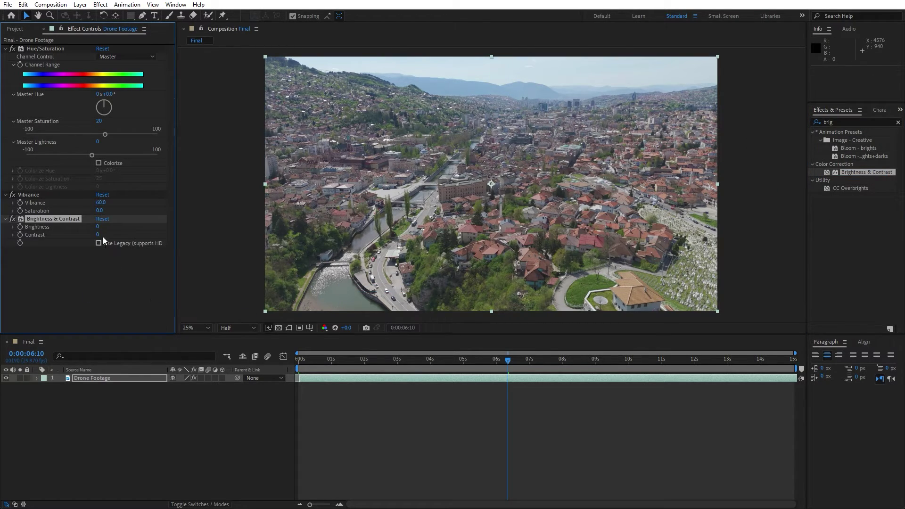
pyautogui.click(99, 227)
pyautogui.write('10')
pyautogui.press('Tab')
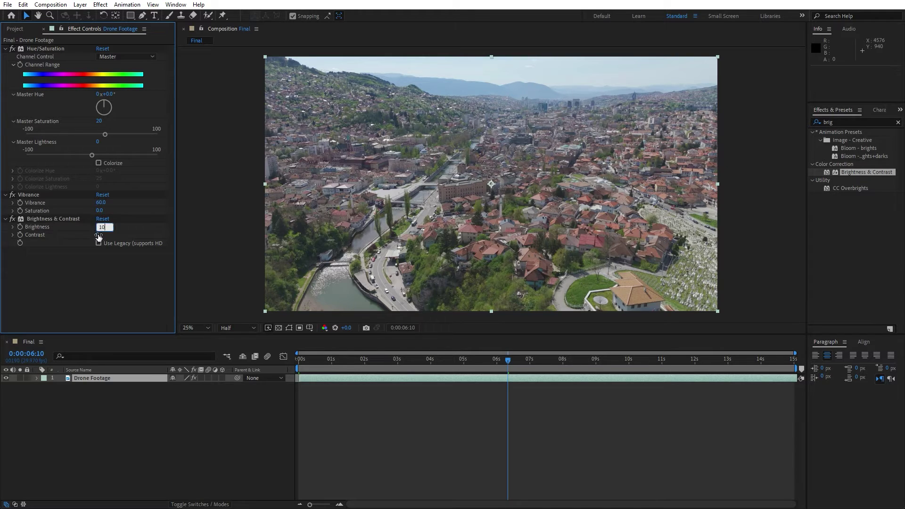
pyautogui.write('10')
pyautogui.press('Return')
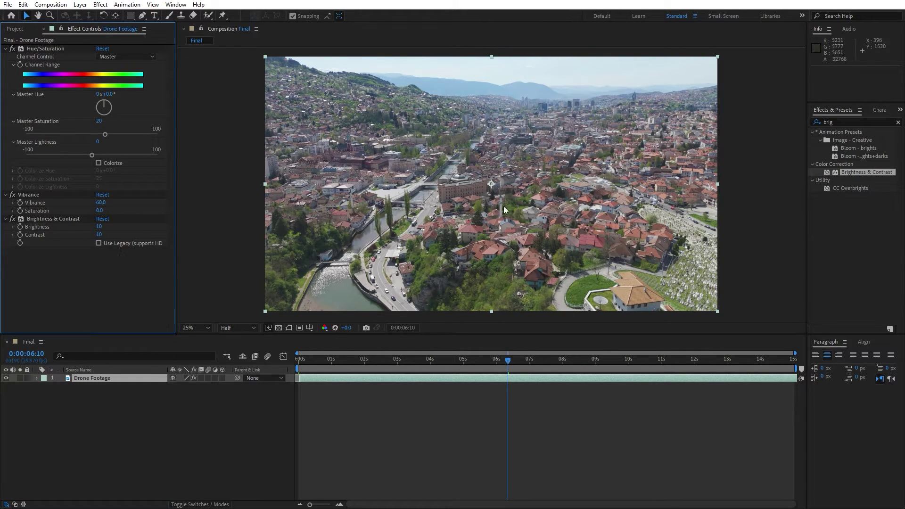
# Apply Curves with an S-curve (shadows down, highlights up), then collapse Curves and Hue/Saturation.
pyautogui.click(853, 123)
pyautogui.write('curv')
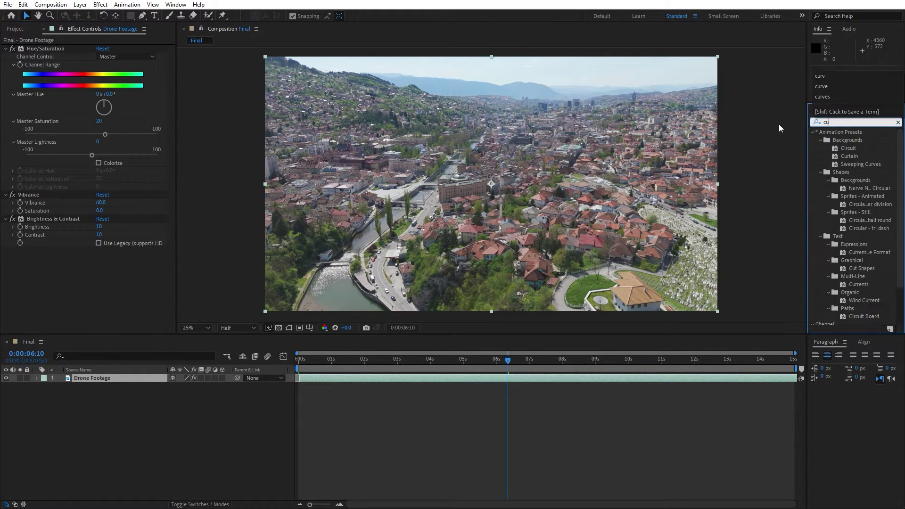
pyautogui.moveTo(849, 164); pyautogui.dragTo(118, 379)
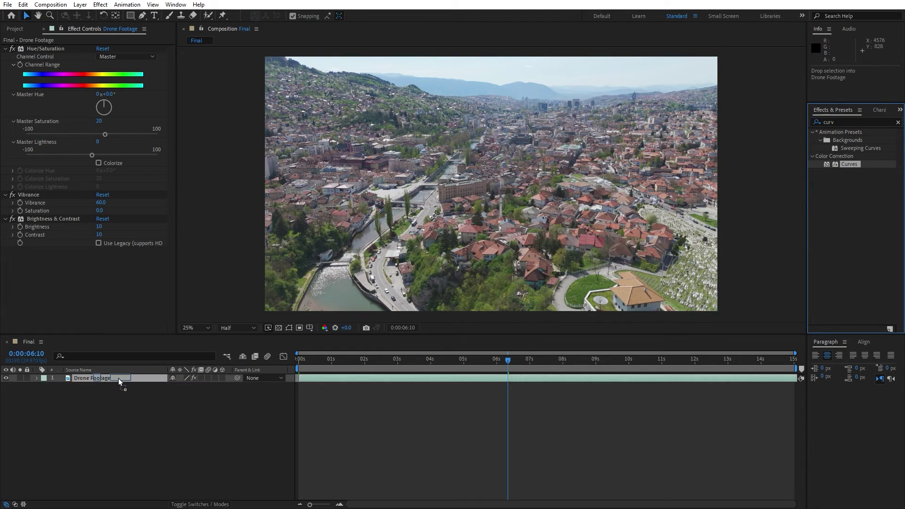
pyautogui.moveTo(56, 267); pyautogui.dragTo(57, 267)
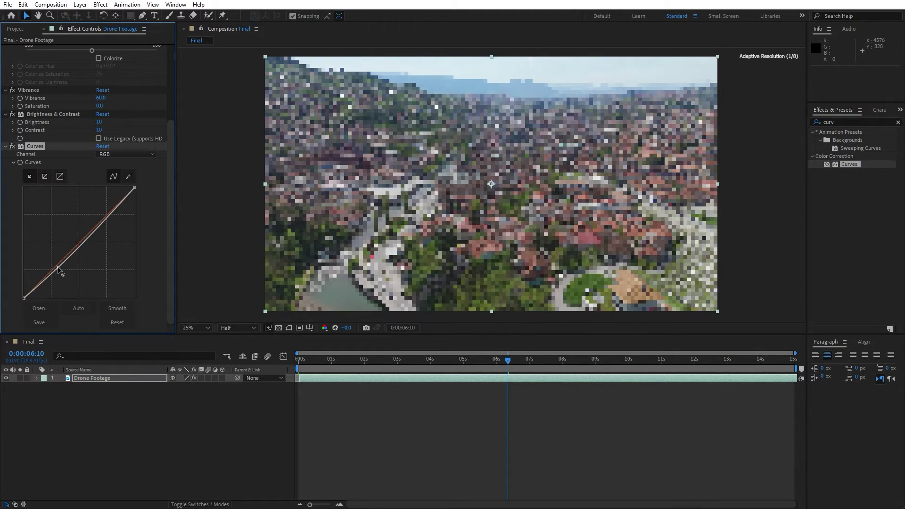
pyautogui.moveTo(104, 220); pyautogui.dragTo(99, 219)
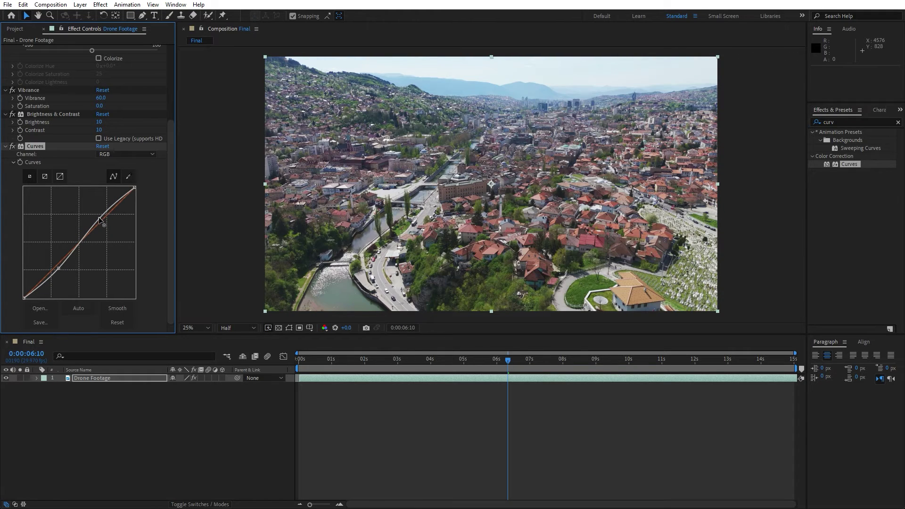
pyautogui.click(6, 146)
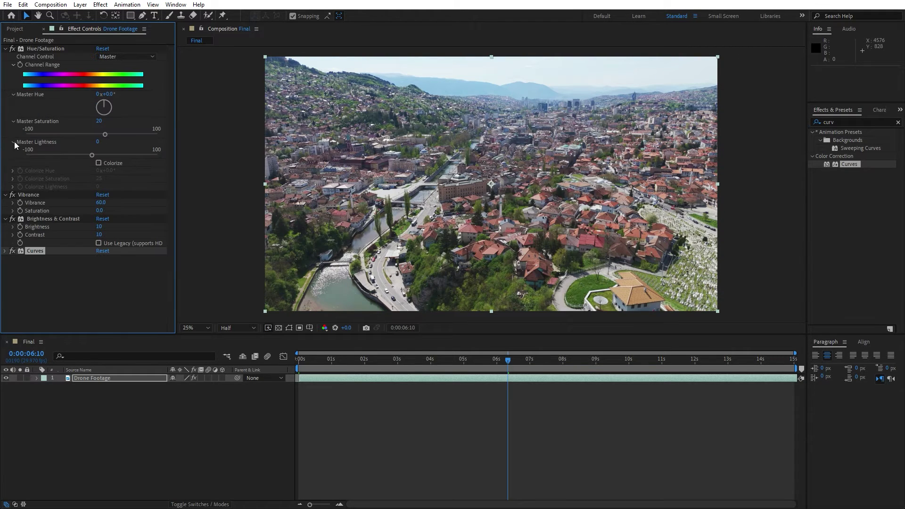
pyautogui.click(6, 48)
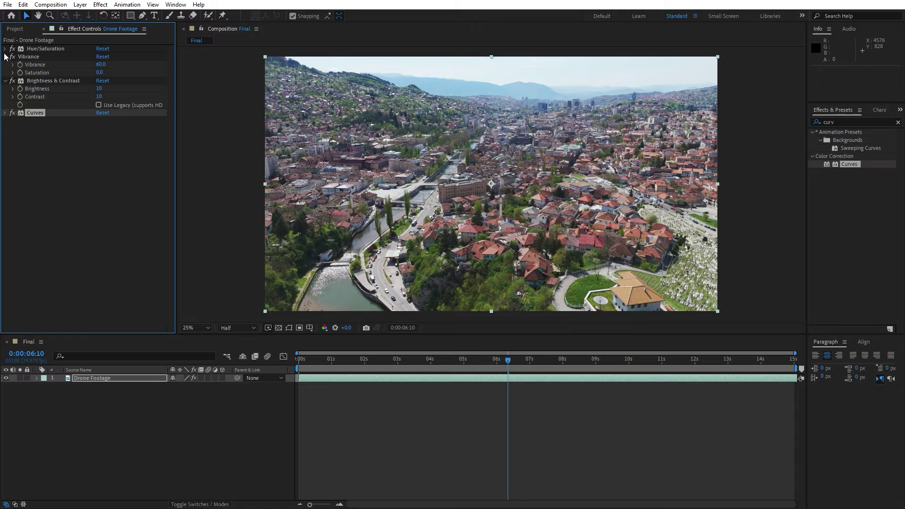
pyautogui.click(839, 122)
# Apply Color Balance to the drone footage with Midtone Red Balance 5 and Midtone Green Balance 8.
pyautogui.press('BackSpace')
pyautogui.press('BackSpace')
pyautogui.press('BackSpace')
pyautogui.write('color ba')
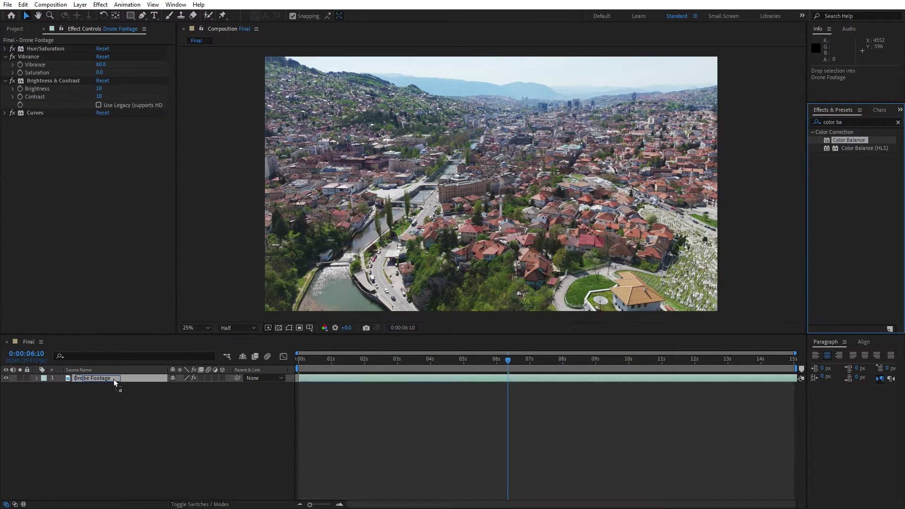
pyautogui.moveTo(863, 145); pyautogui.dragTo(115, 379)
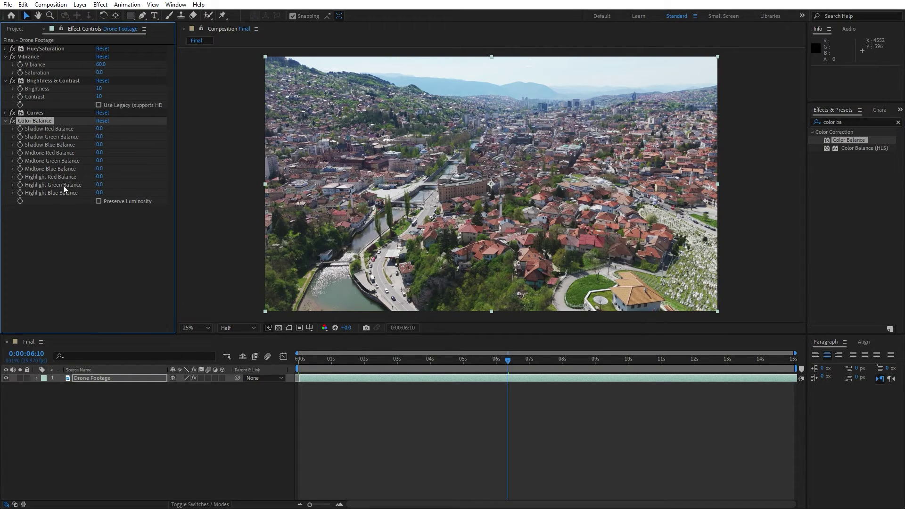
pyautogui.click(99, 153)
pyautogui.write('5')
pyautogui.click(111, 268)
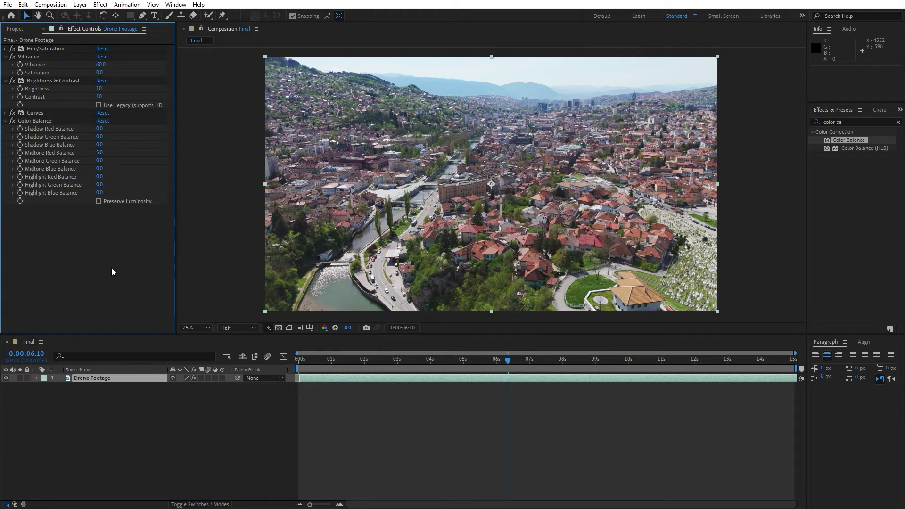
pyautogui.click(99, 162)
pyautogui.write('8')
pyautogui.click(125, 271)
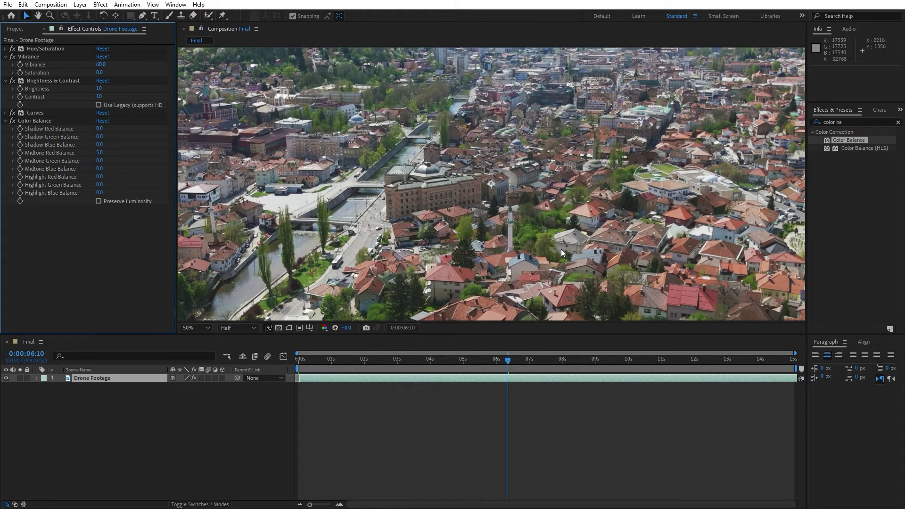
pyautogui.scroll(-1, 561, 250)
# Preview the graded clip, toggling the layer's effects off and back on to compare.
pyautogui.press('space')
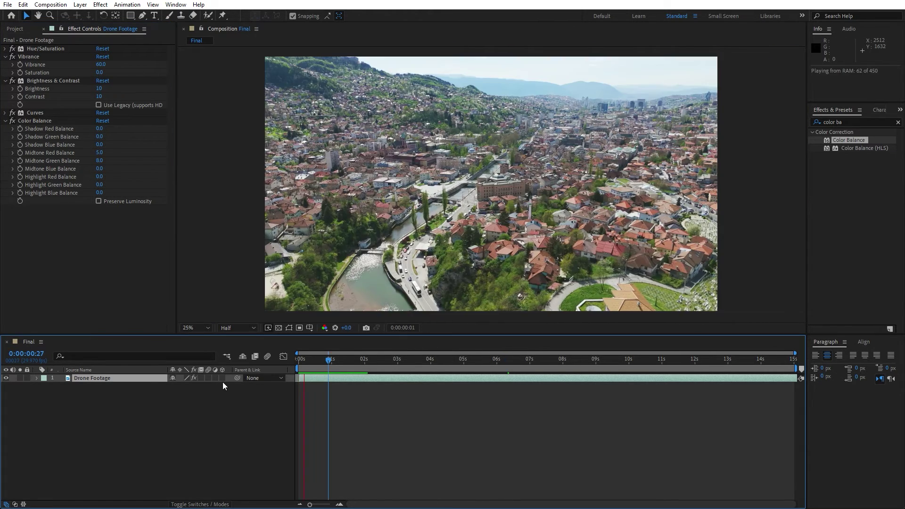
pyautogui.click(194, 378)
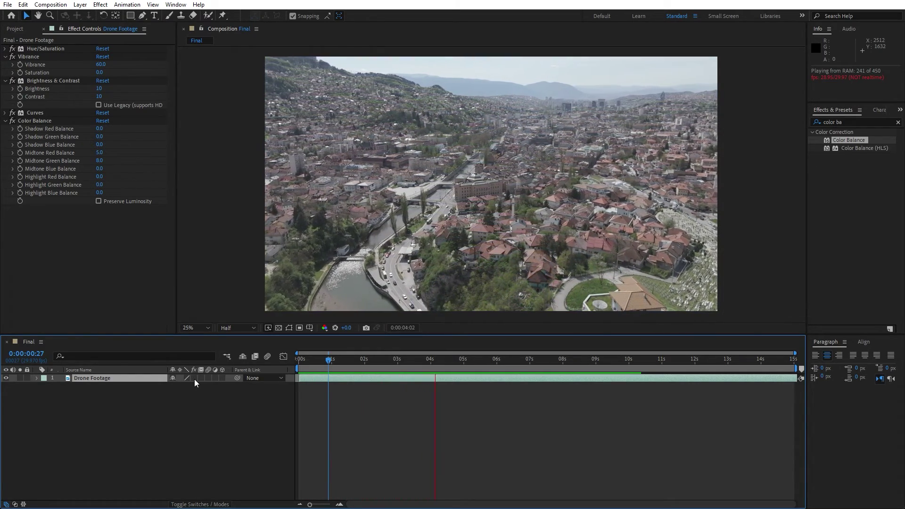
pyautogui.click(195, 379)
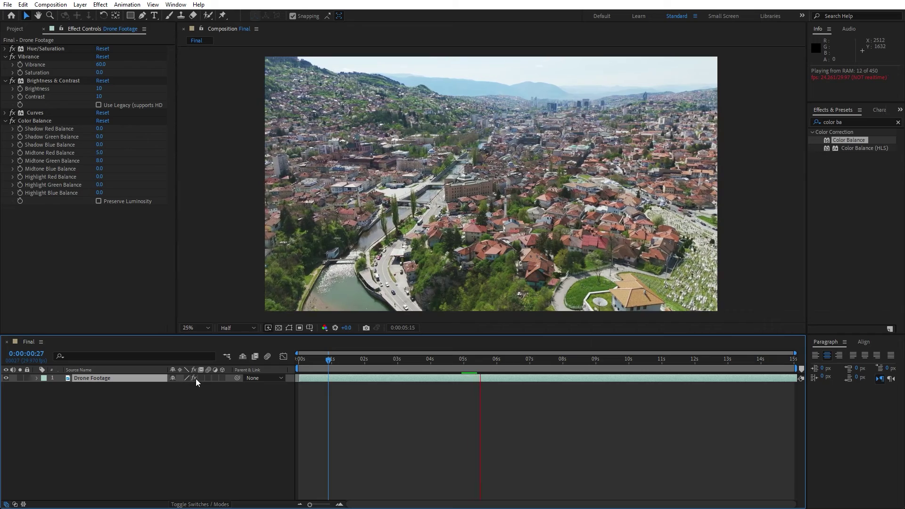